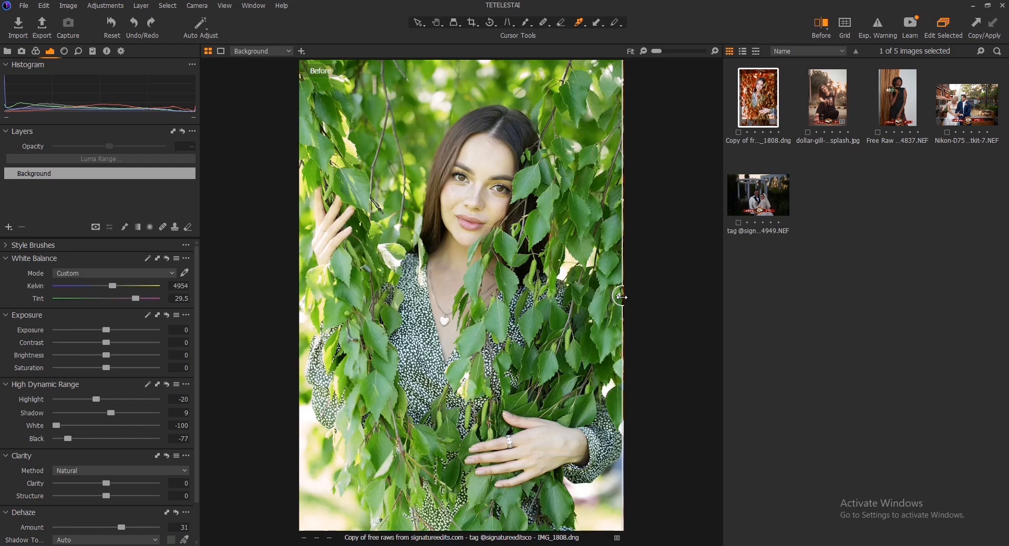
# Compare the portrait before and after its existing edit and reset all of its adjustments
pyautogui.moveTo(621, 298); pyautogui.dragTo(281, 361)
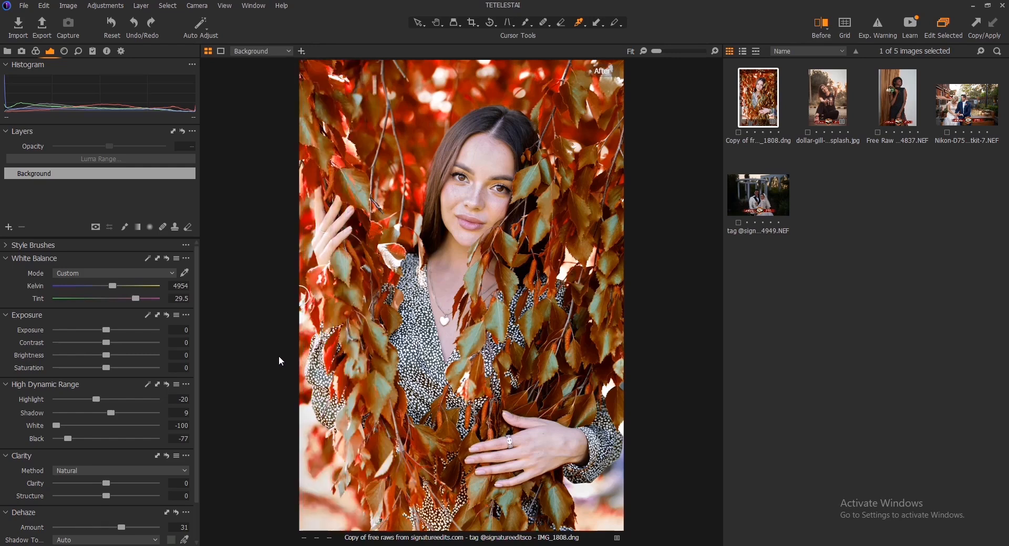
pyautogui.moveTo(281, 361)
pyautogui.mouseDown()
pyautogui.moveTo(326, 357)
pyautogui.moveTo(291, 363)
pyautogui.mouseUp()
pyautogui.click(112, 27)
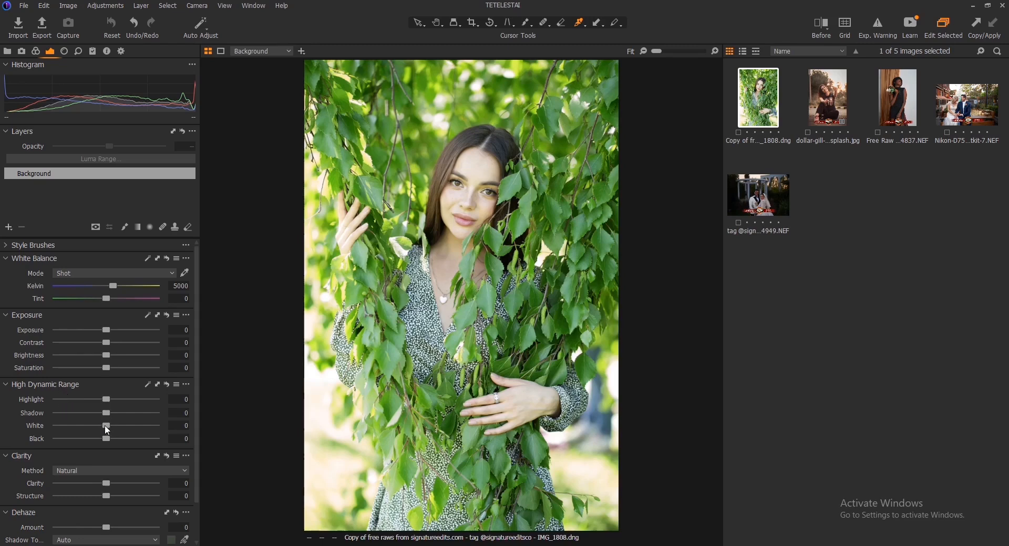
# Set High Dynamic Range to Highlight -16, Shadow 15, White -100 and Black -73, and set the Dehaze amount to 51
pyautogui.moveTo(105, 424); pyautogui.dragTo(24, 421)
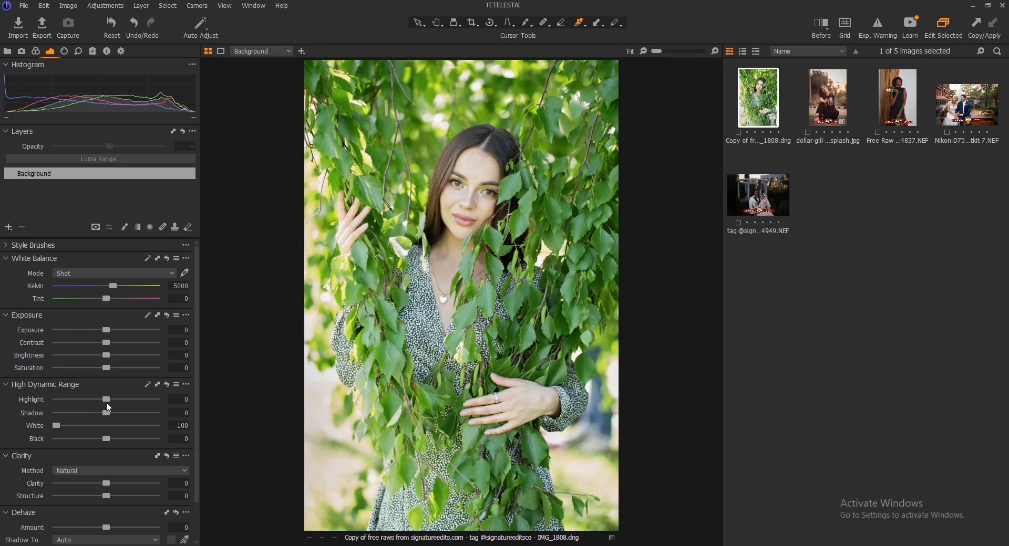
pyautogui.moveTo(107, 402); pyautogui.dragTo(71, 440)
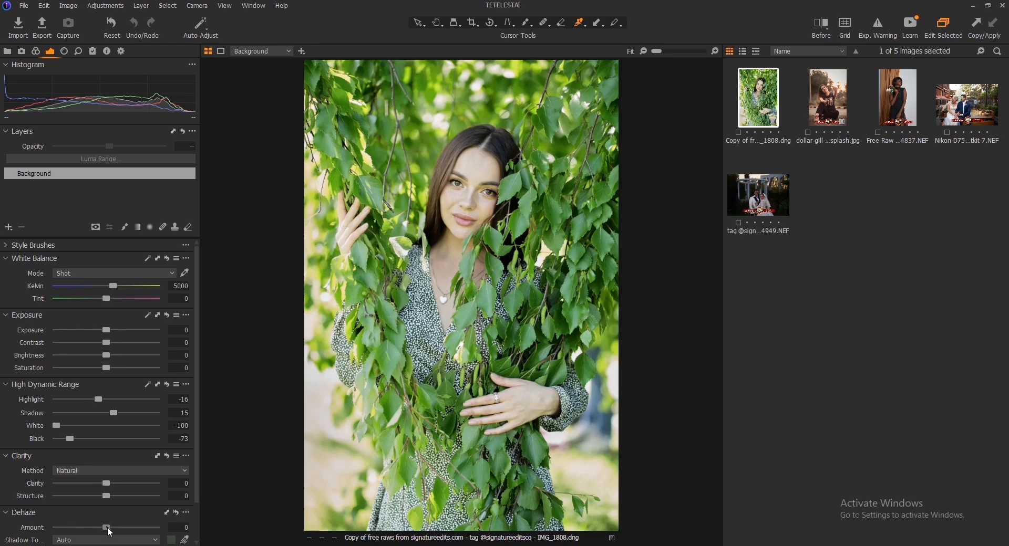
pyautogui.moveTo(123, 528); pyautogui.dragTo(131, 528)
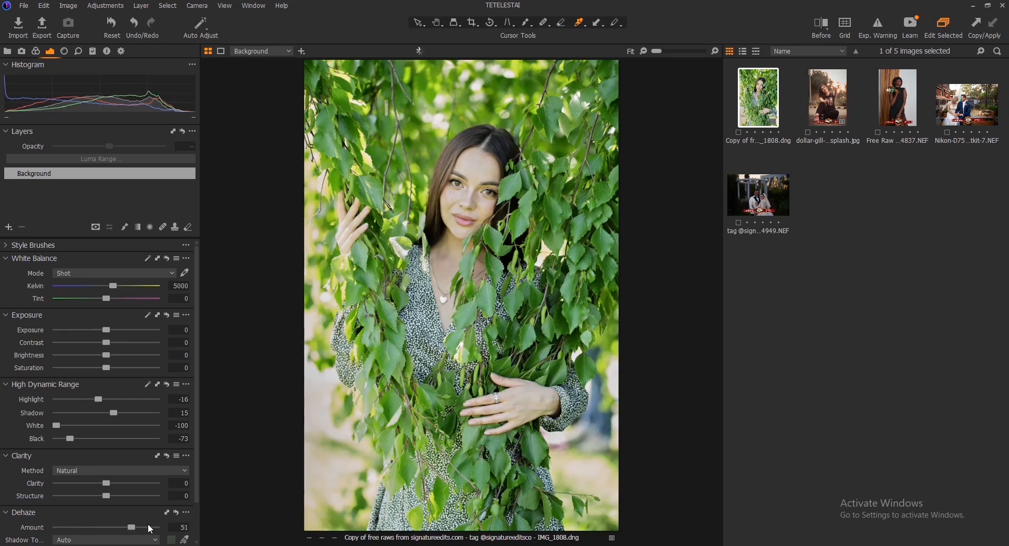
# Turn on the before/after split view and sweep its divider across the portrait to compare the tonal edits
pyautogui.click(824, 22)
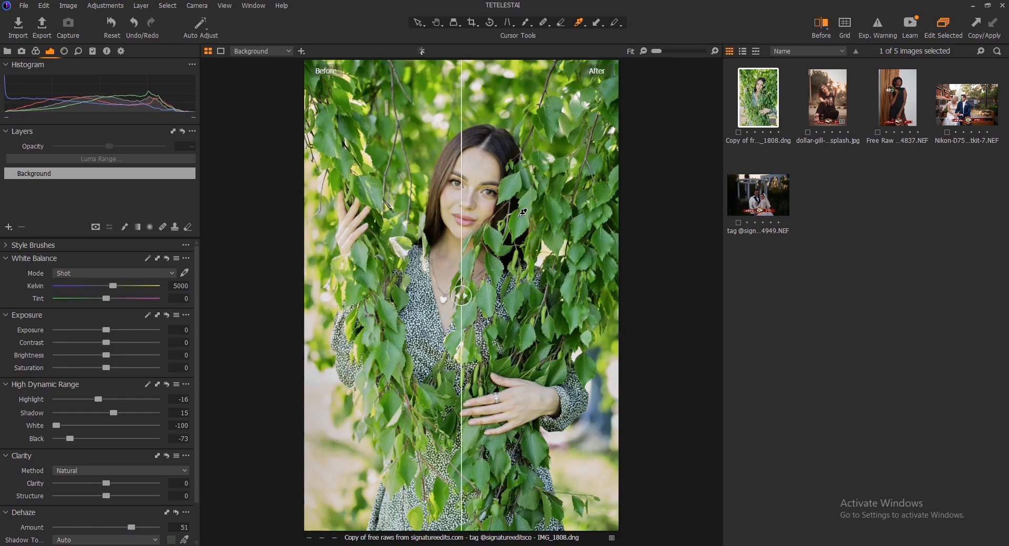
pyautogui.moveTo(455, 310); pyautogui.dragTo(593, 296)
pyautogui.moveTo(532, 289); pyautogui.dragTo(290, 294)
# Set the High Dynamic Range Shadow to 42 and the white balance Tint to 36.8, comparing with the original
pyautogui.moveTo(113, 413); pyautogui.dragTo(127, 413)
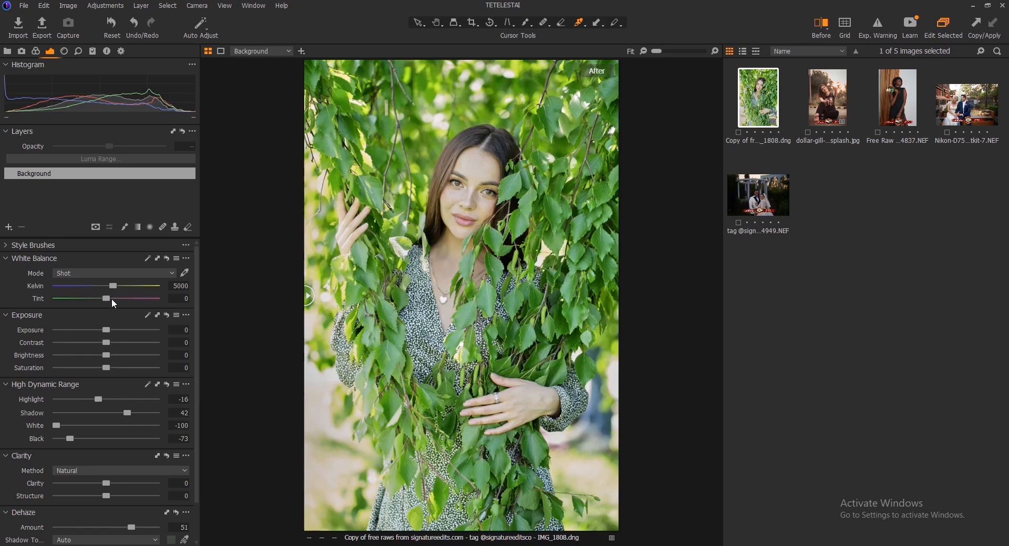
pyautogui.moveTo(107, 296); pyautogui.dragTo(143, 299)
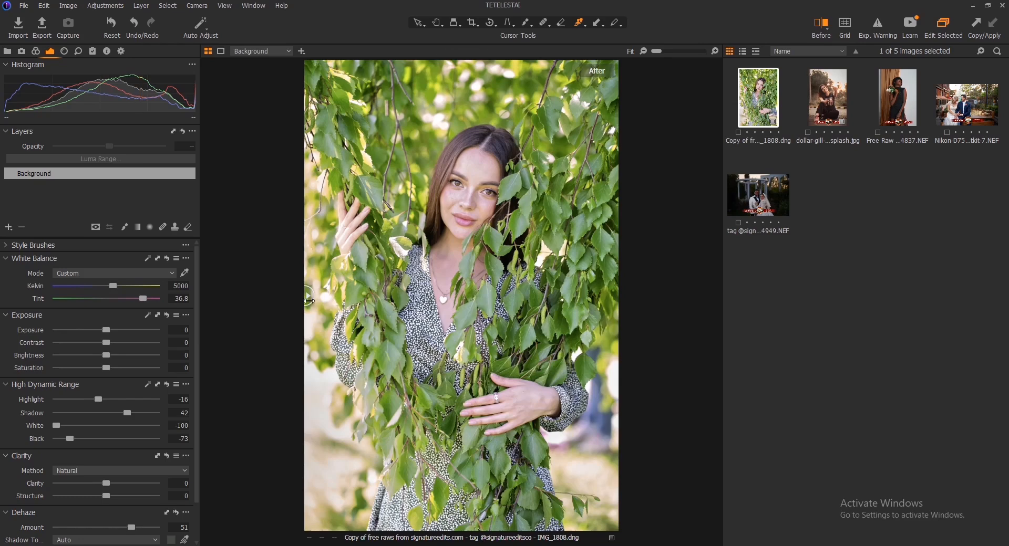
pyautogui.moveTo(310, 301); pyautogui.dragTo(159, 307)
# Sample the woman's forehead as the skin tone in the Color Editor and set its amount to Hue -5 and Saturation 10.1
pyautogui.click(64, 52)
pyautogui.click(36, 52)
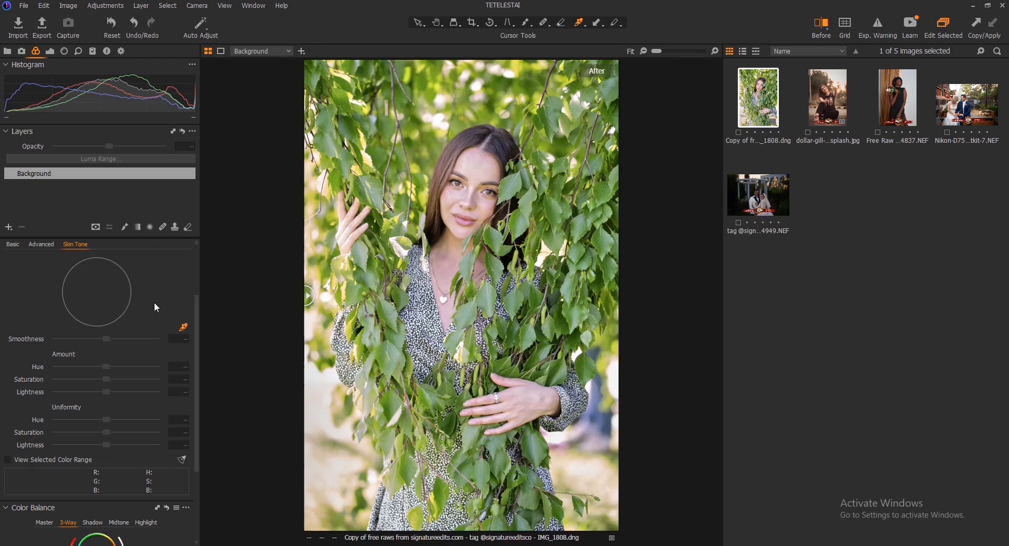
pyautogui.click(184, 330)
pyautogui.click(480, 167)
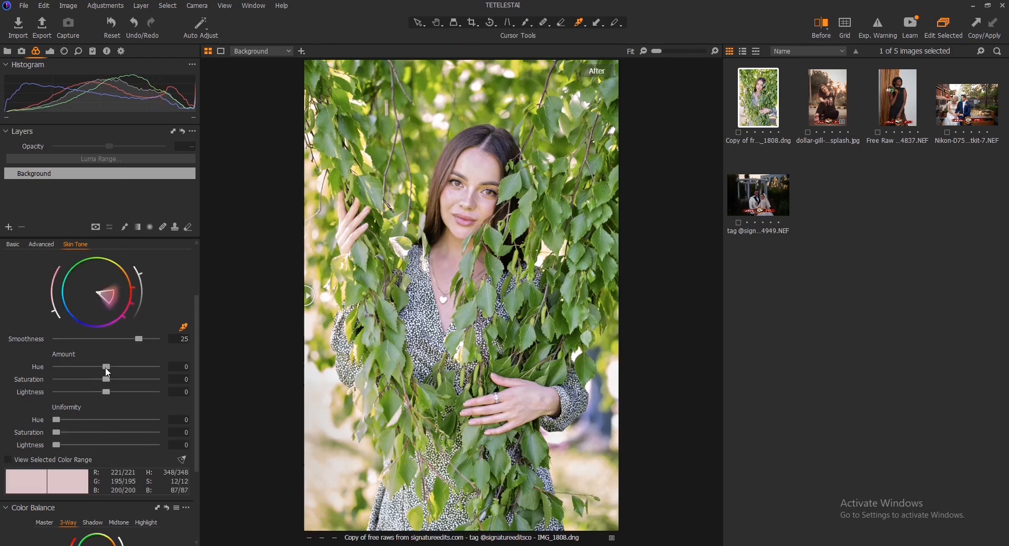
pyautogui.moveTo(106, 367); pyautogui.dragTo(46, 374)
pyautogui.moveTo(107, 380)
pyautogui.mouseDown()
pyautogui.moveTo(138, 382)
pyautogui.moveTo(123, 380)
pyautogui.mouseUp()
pyautogui.moveTo(309, 296)
pyautogui.mouseDown()
pyautogui.moveTo(669, 292)
pyautogui.moveTo(282, 307)
pyautogui.moveTo(617, 310)
pyautogui.moveTo(306, 312)
pyautogui.mouseUp()
# Warm the white balance to 5501 Kelvin and compare the portrait before and after
pyautogui.moveTo(196, 307); pyautogui.dragTo(197, 249)
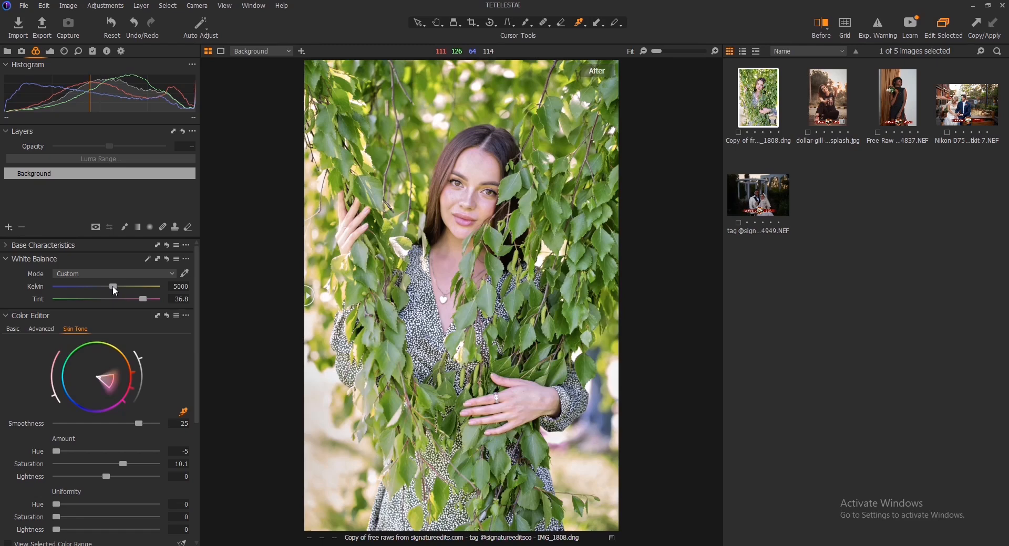
pyautogui.moveTo(114, 287); pyautogui.dragTo(118, 288)
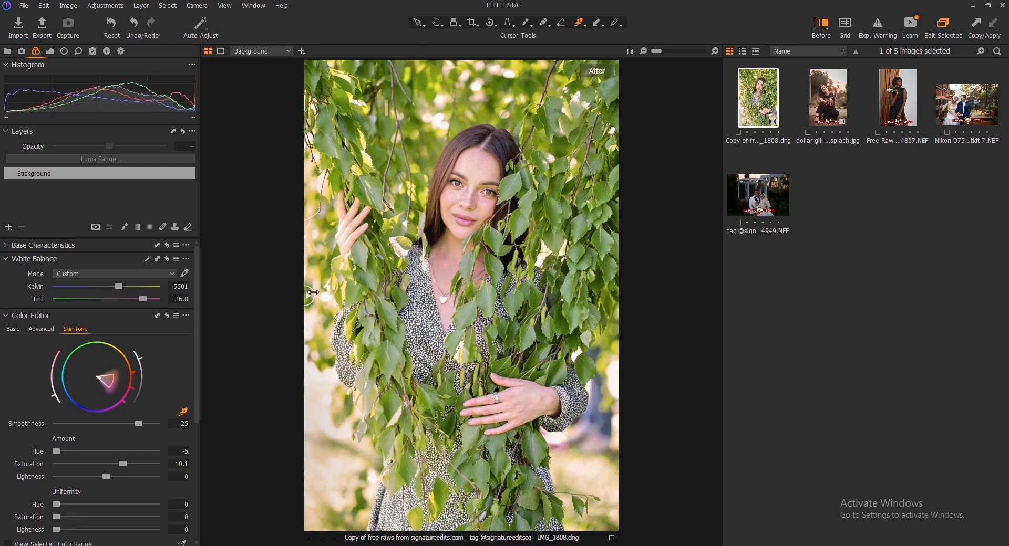
pyautogui.moveTo(308, 296); pyautogui.dragTo(356, 296)
pyautogui.moveTo(463, 291); pyautogui.dragTo(172, 330)
# Sample the green foliage above the woman's head as an advanced Color Editor range and shift its Hue to -30
pyautogui.click(41, 330)
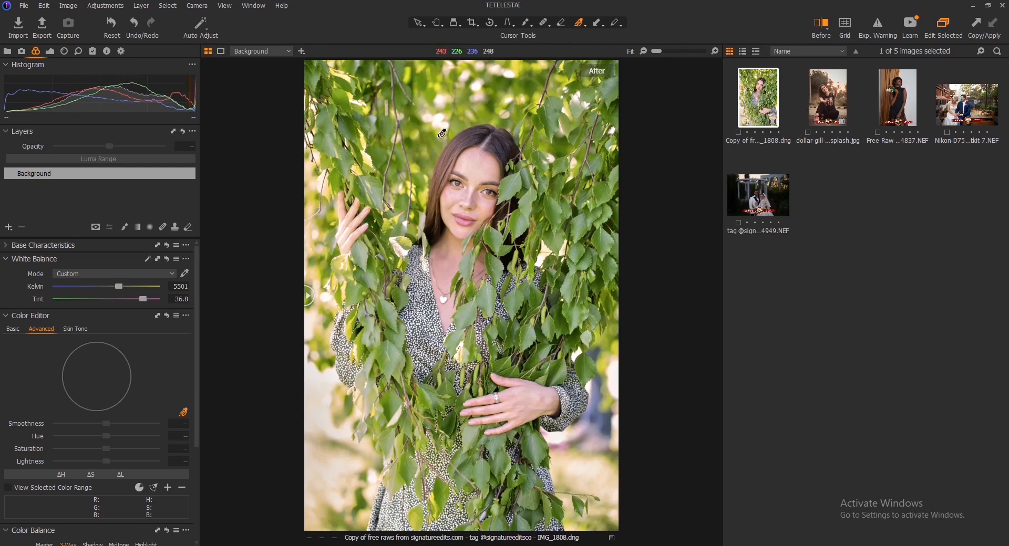
pyautogui.click(466, 93)
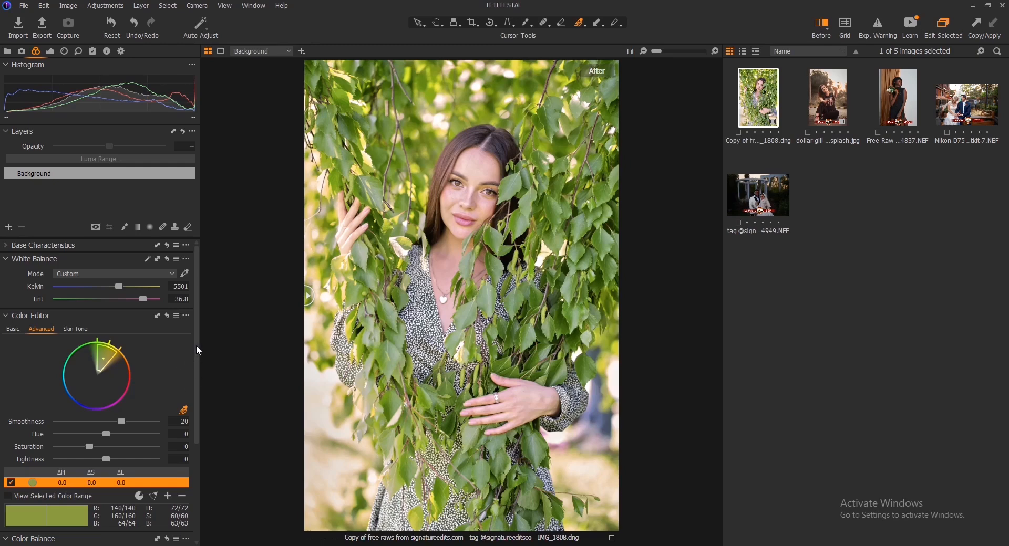
pyautogui.moveTo(198, 349); pyautogui.dragTo(198, 400)
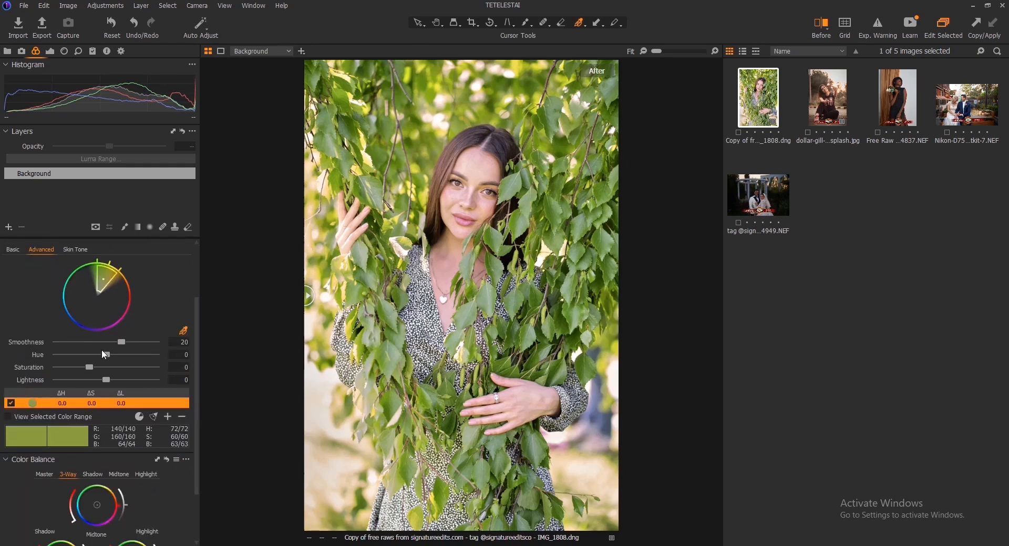
pyautogui.moveTo(105, 353); pyautogui.dragTo(36, 361)
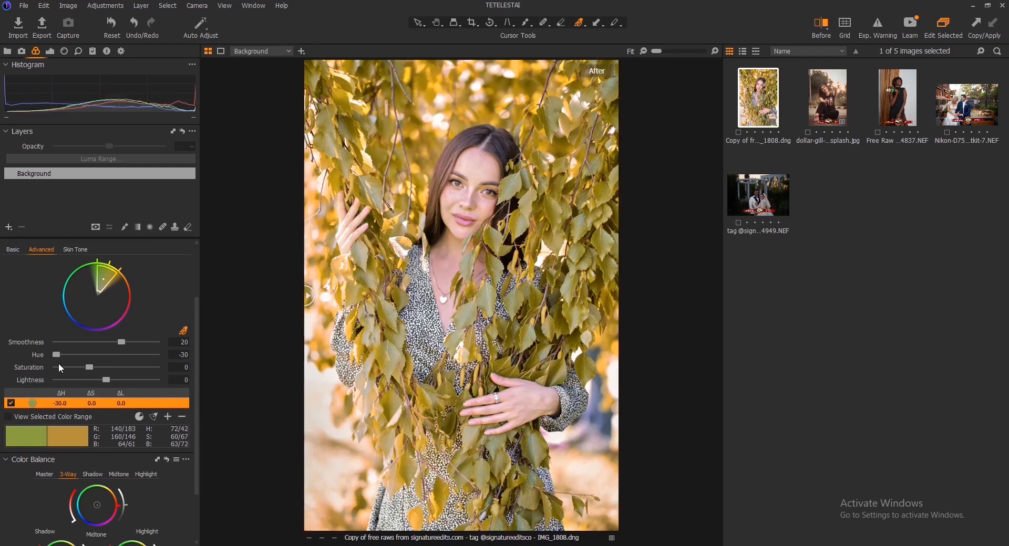
pyautogui.moveTo(310, 297)
pyautogui.mouseDown()
pyautogui.moveTo(665, 271)
pyautogui.moveTo(288, 281)
pyautogui.moveTo(607, 267)
pyautogui.moveTo(558, 284)
pyautogui.moveTo(341, 295)
pyautogui.moveTo(283, 311)
pyautogui.moveTo(310, 301)
pyautogui.mouseUp()
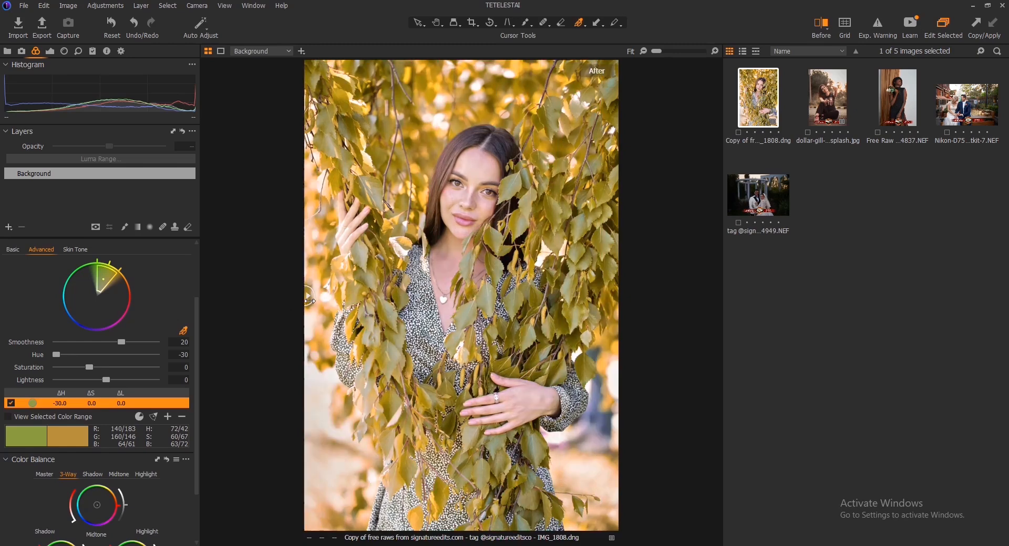
# Sample the foliage beside the woman's head as a second advanced color range with Hue -30, Saturation 63.2 and Lightness -53.7, then compare with the original
pyautogui.click(185, 331)
pyautogui.click(434, 139)
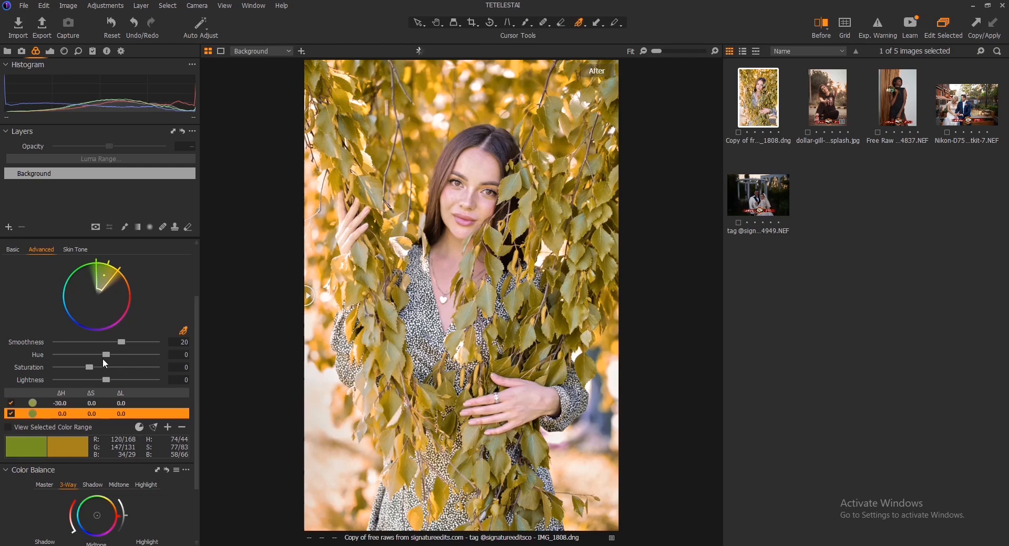
pyautogui.moveTo(106, 355); pyautogui.dragTo(25, 360)
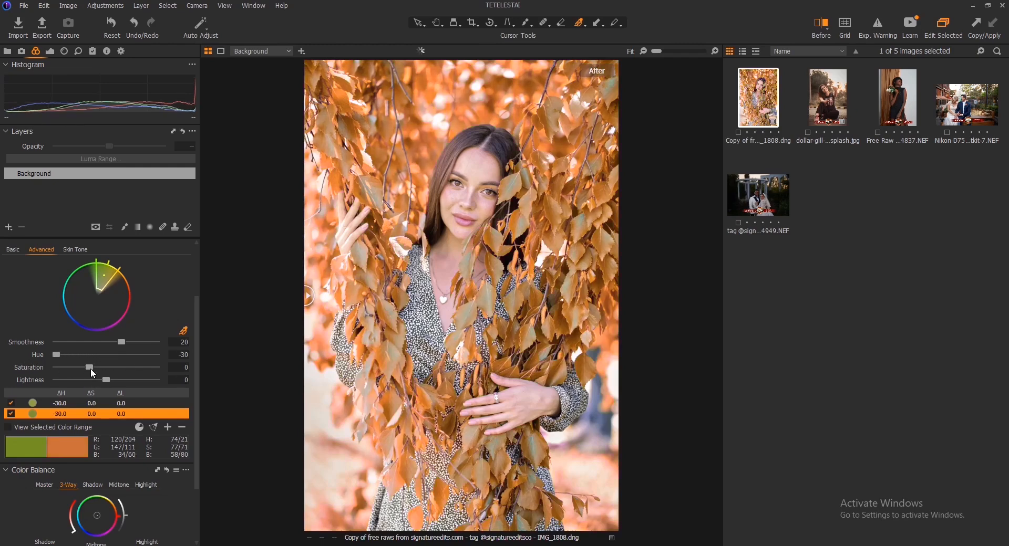
pyautogui.moveTo(89, 367); pyautogui.dragTo(110, 368)
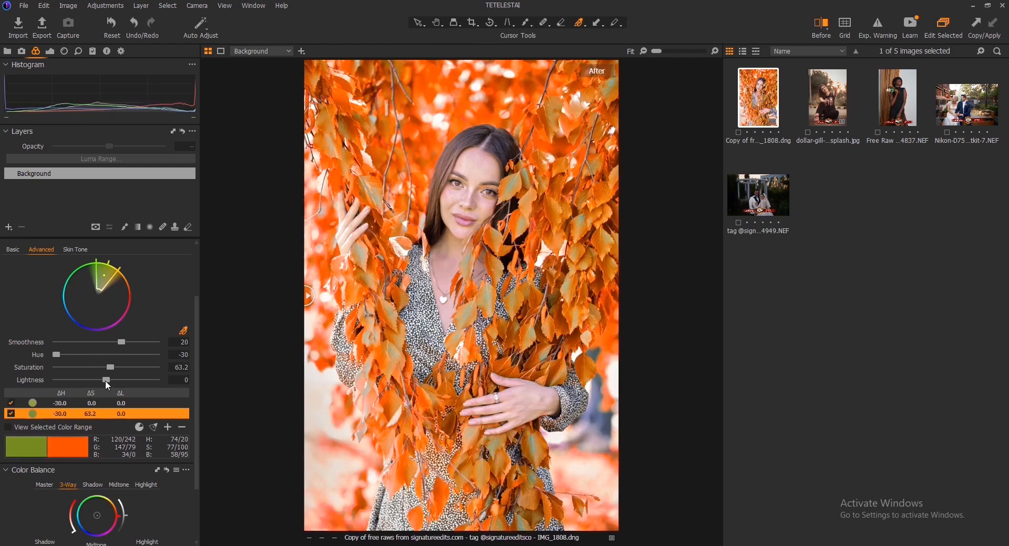
pyautogui.moveTo(105, 380); pyautogui.dragTo(78, 383)
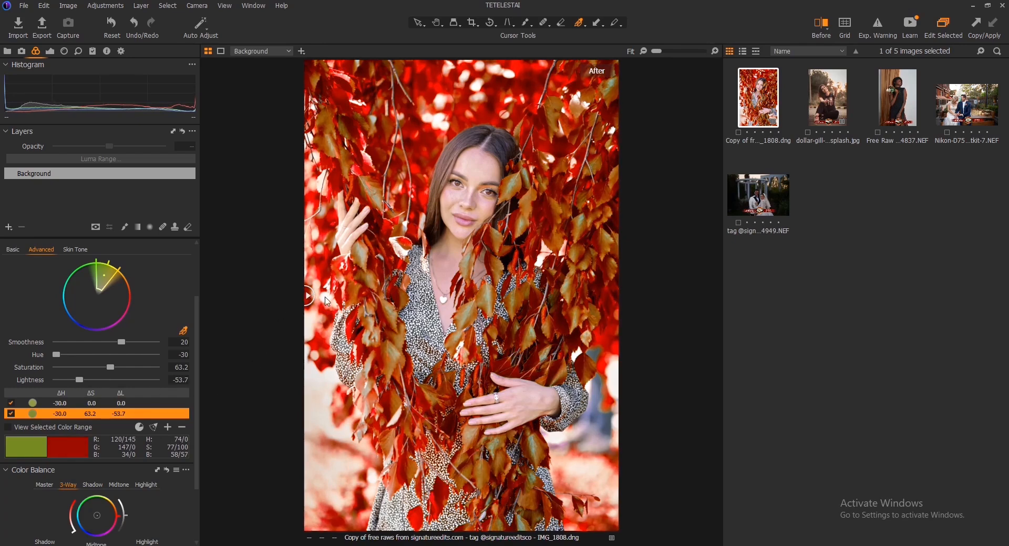
pyautogui.moveTo(326, 301); pyautogui.dragTo(285, 310)
pyautogui.moveTo(311, 296); pyautogui.dragTo(286, 305)
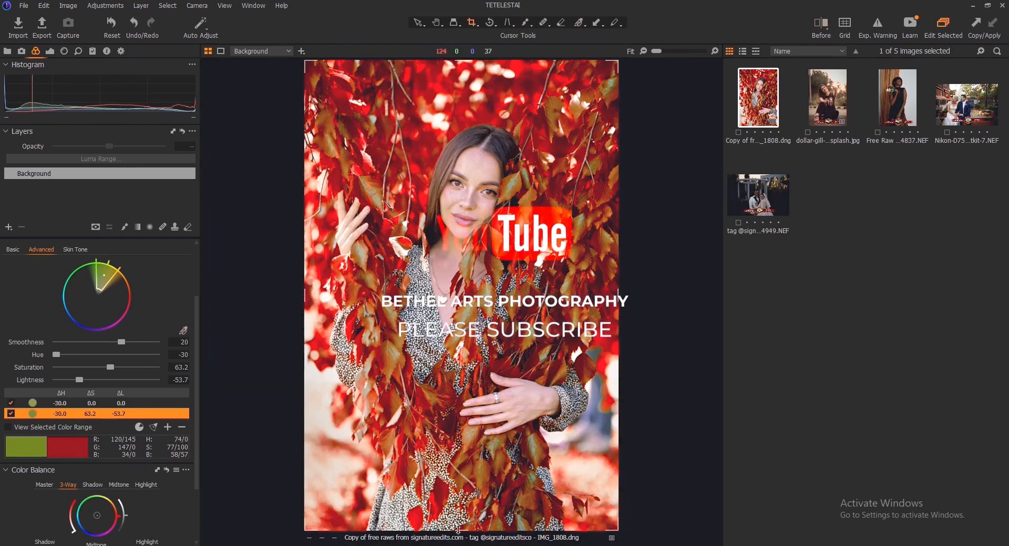
# Crop the portrait on all four sides around the woman's upper body, about 11.4 in tall, and apply the crop
pyautogui.moveTo(465, 454); pyautogui.dragTo(464, 435)
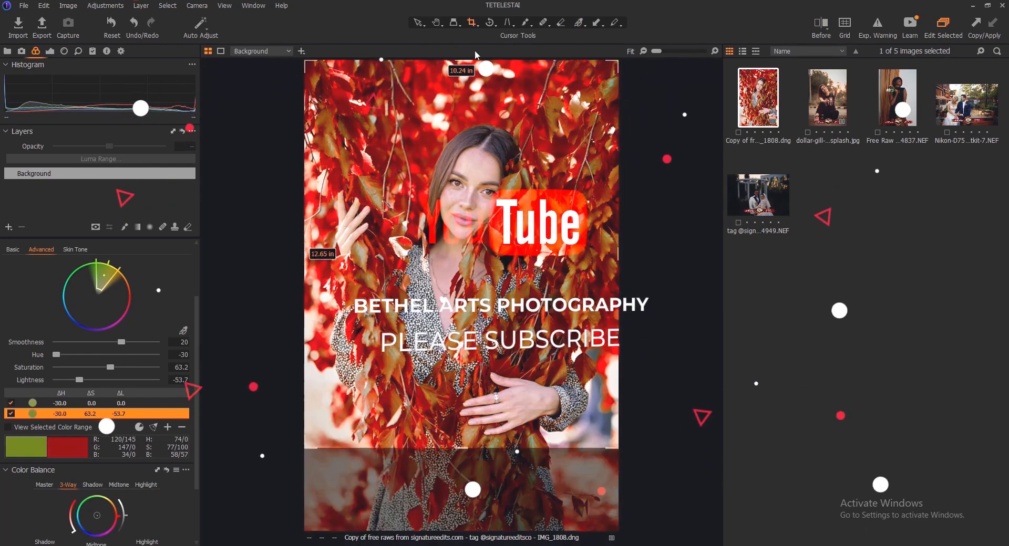
pyautogui.moveTo(465, 71); pyautogui.dragTo(465, 99)
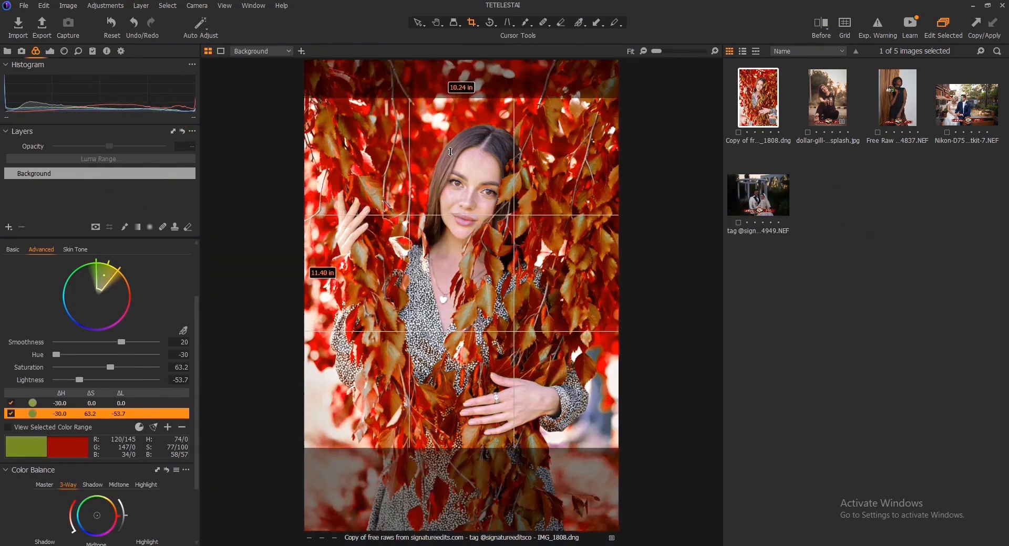
pyautogui.moveTo(306, 282); pyautogui.dragTo(330, 280)
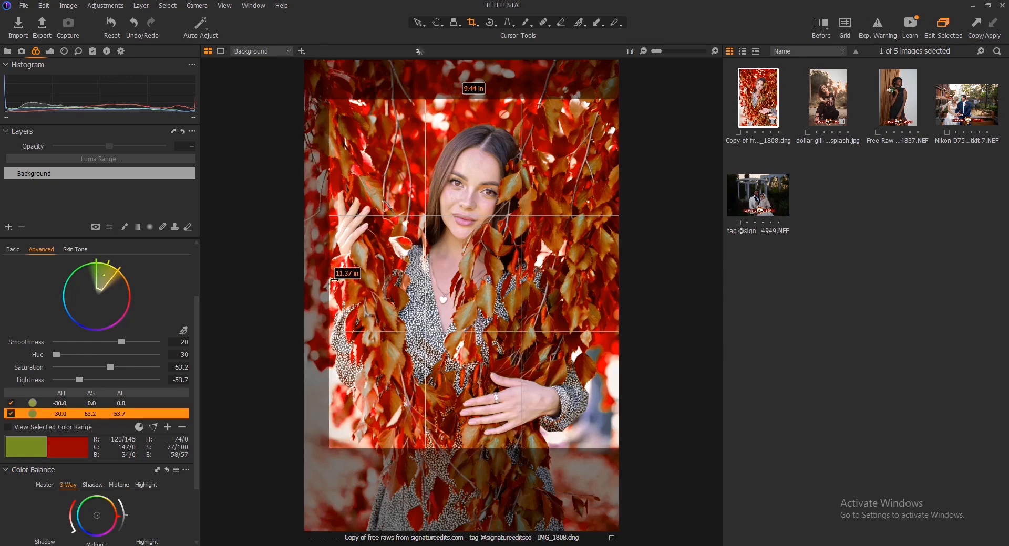
pyautogui.moveTo(619, 273); pyautogui.dragTo(590, 279)
pyautogui.press('h')
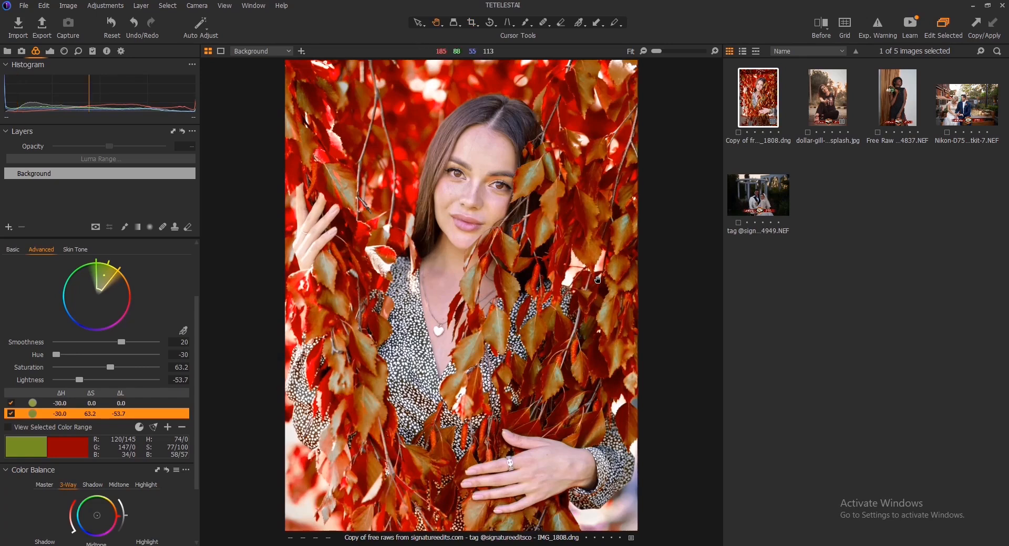
# Show the before/after split view on the cropped portrait and sweep the divider across to compare the final edit
pyautogui.click(821, 23)
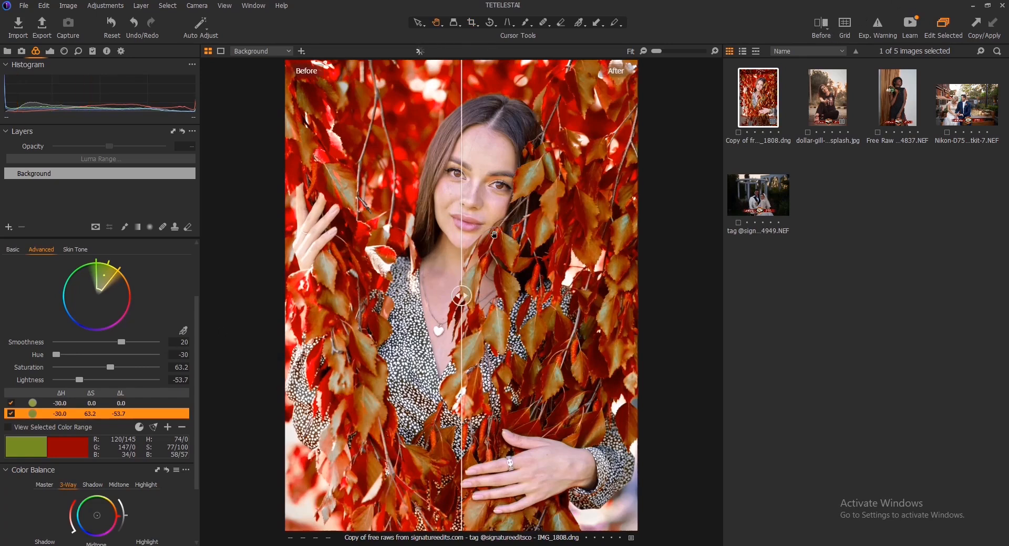
pyautogui.moveTo(461, 296); pyautogui.dragTo(256, 347)
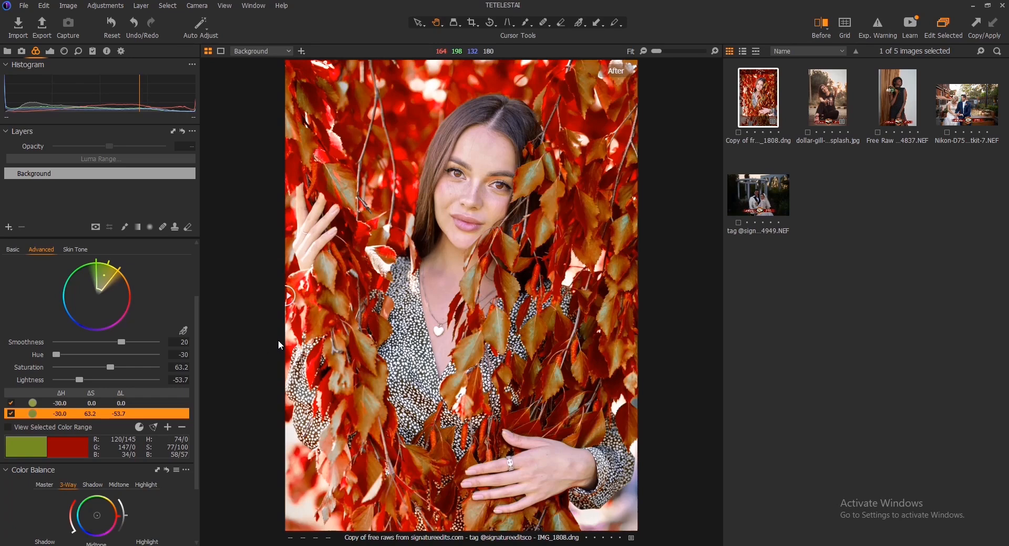